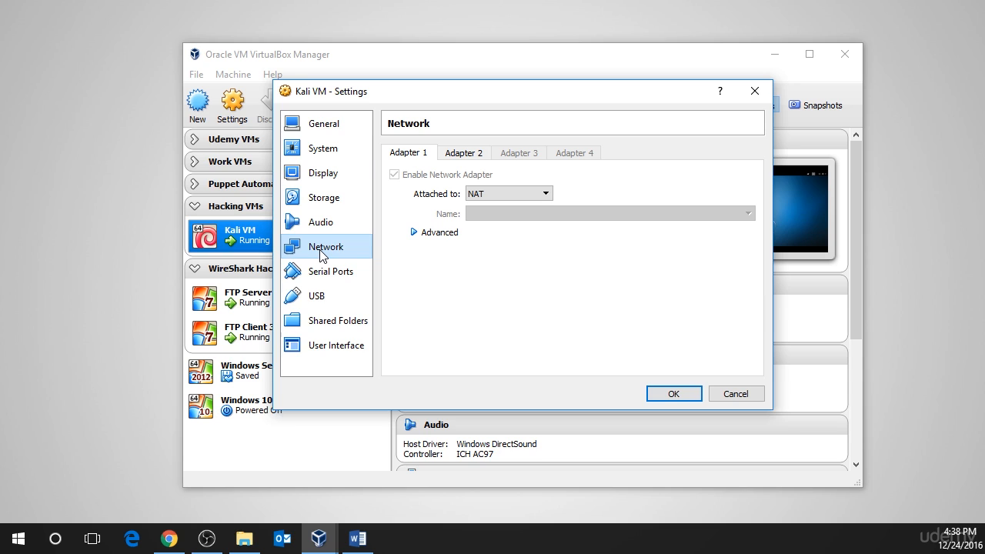
Check the promiscuous mode options of the Kali VM's Adapter 2, keep Allow All, and accept the network settings
{"action": "left_click", "coordinate": [471, 158]}
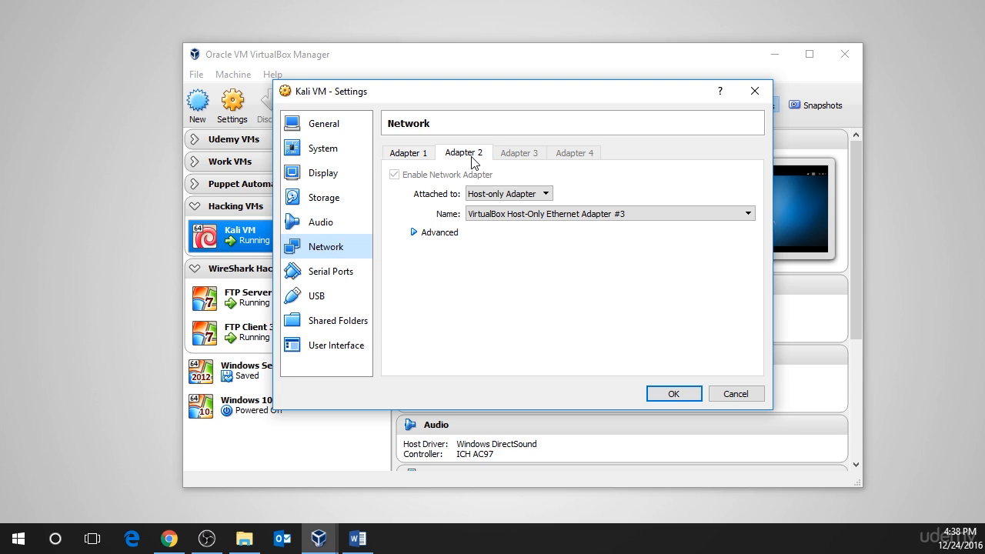
{"action": "left_click", "coordinate": [414, 233]}
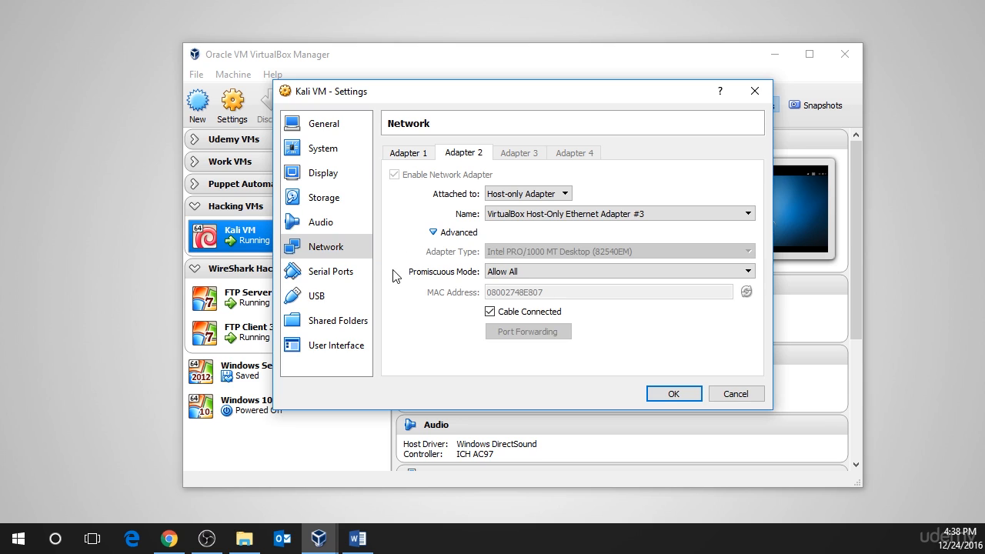
{"action": "left_click", "coordinate": [512, 276]}
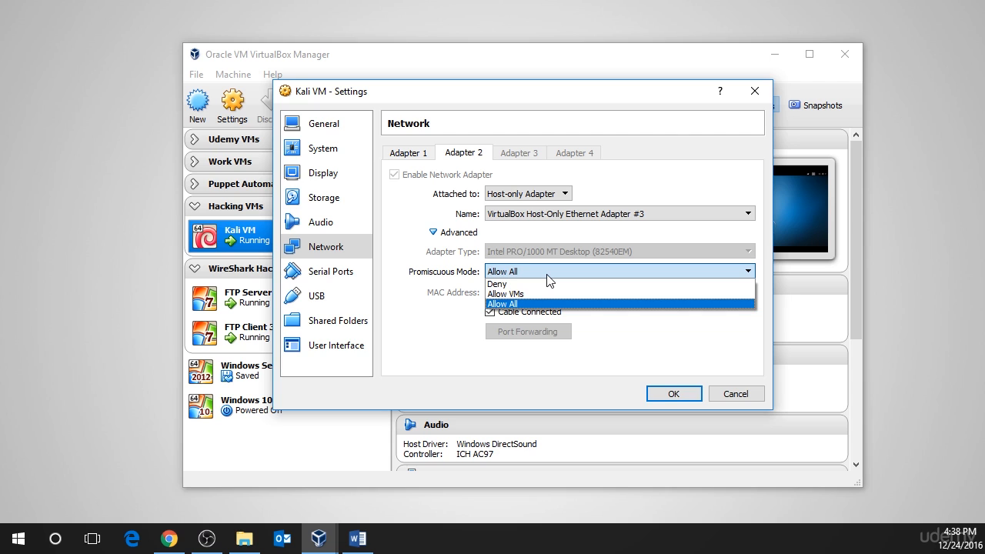
{"action": "left_click", "coordinate": [547, 276]}
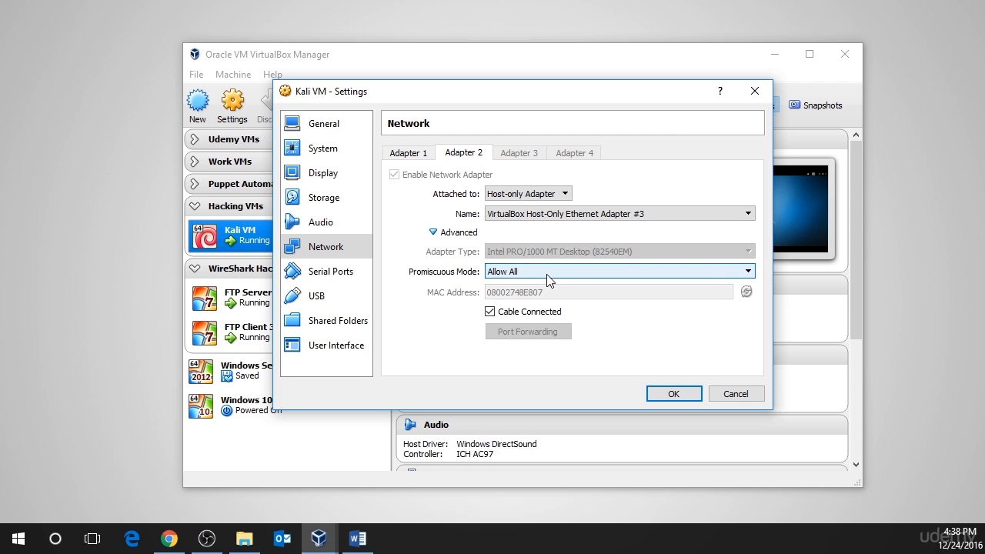
{"action": "left_click", "coordinate": [676, 394]}
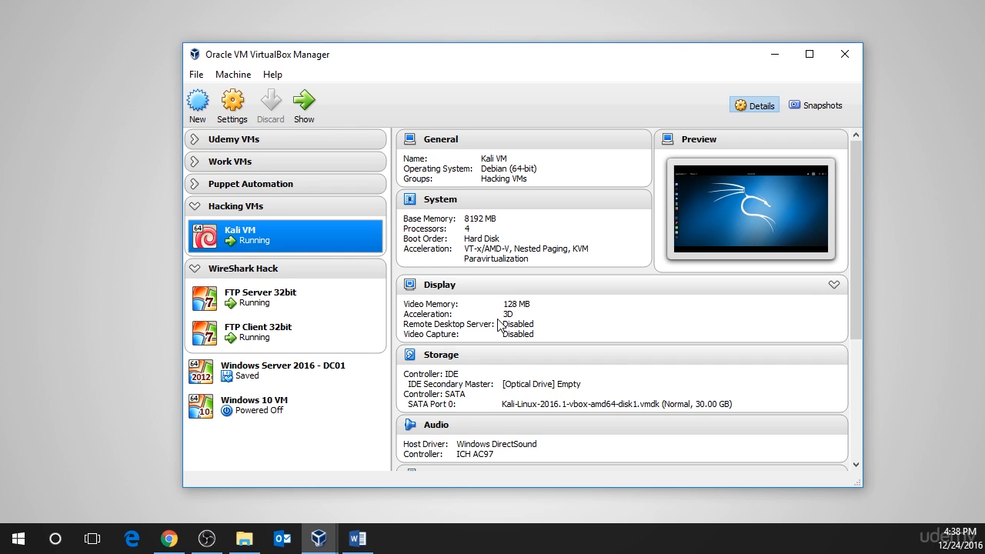
Show the running Kali VM, launch Wireshark from the Sniffing & Spoofing tools, and dismiss the Lua loading error
{"action": "left_click", "coordinate": [303, 102]}
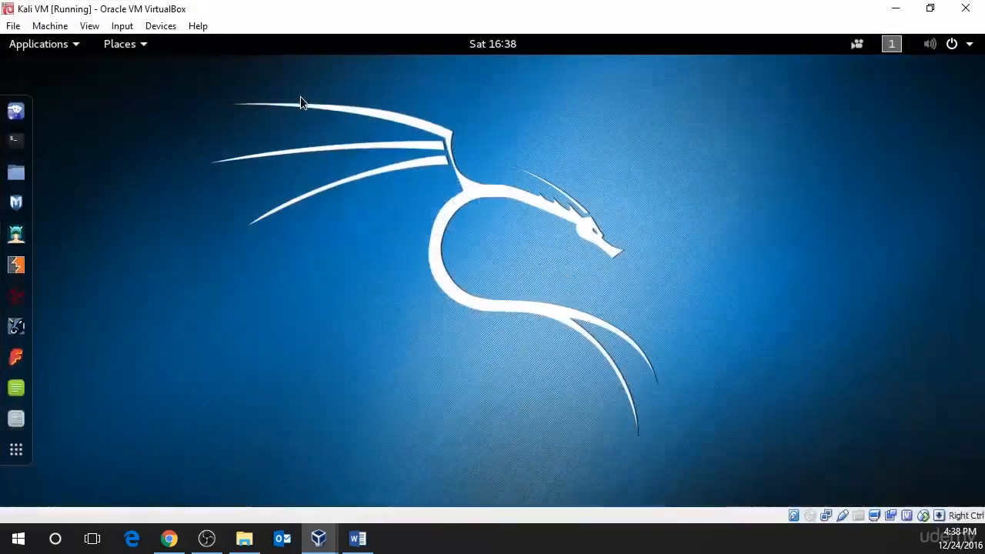
{"action": "left_click", "coordinate": [23, 50]}
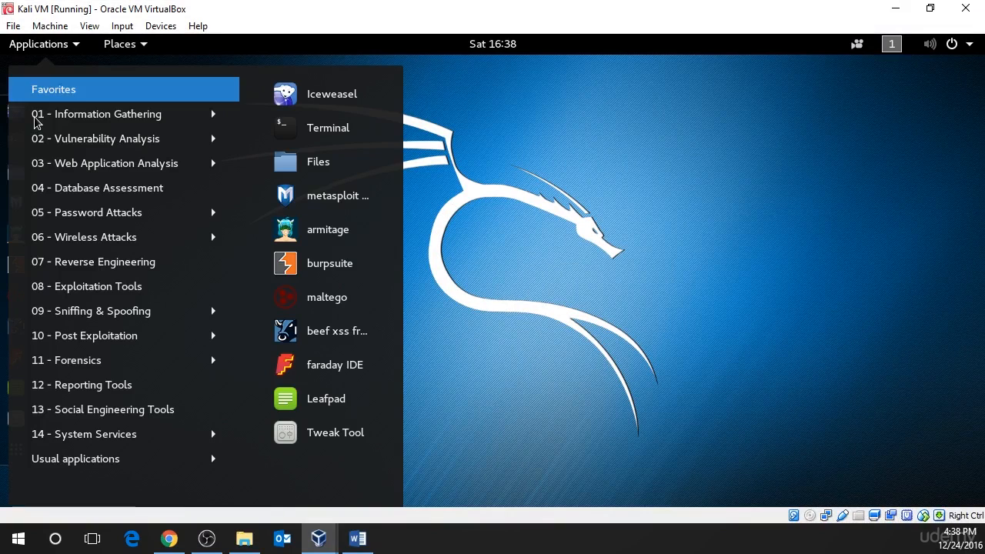
{"action": "mouse_move", "coordinate": [59, 315]}
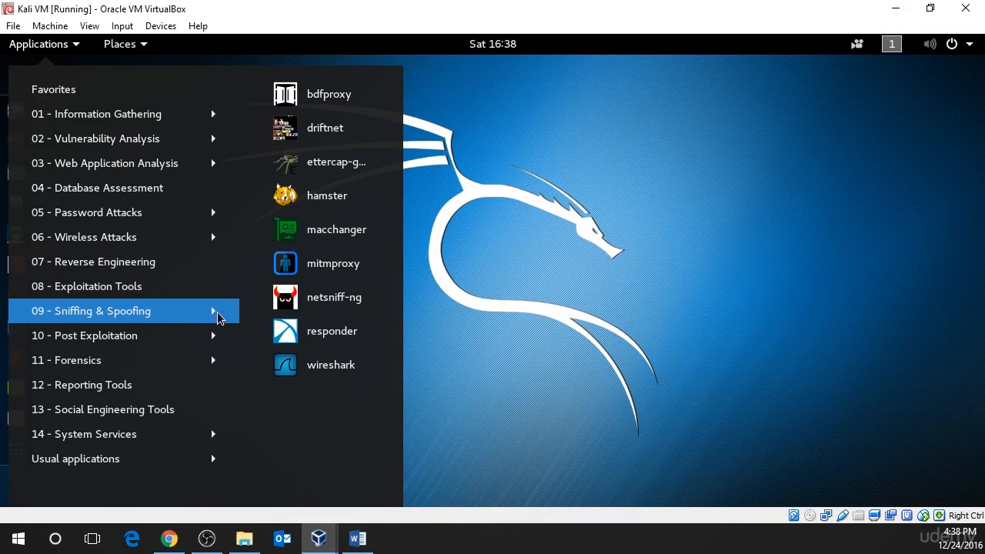
{"action": "left_click", "coordinate": [313, 362]}
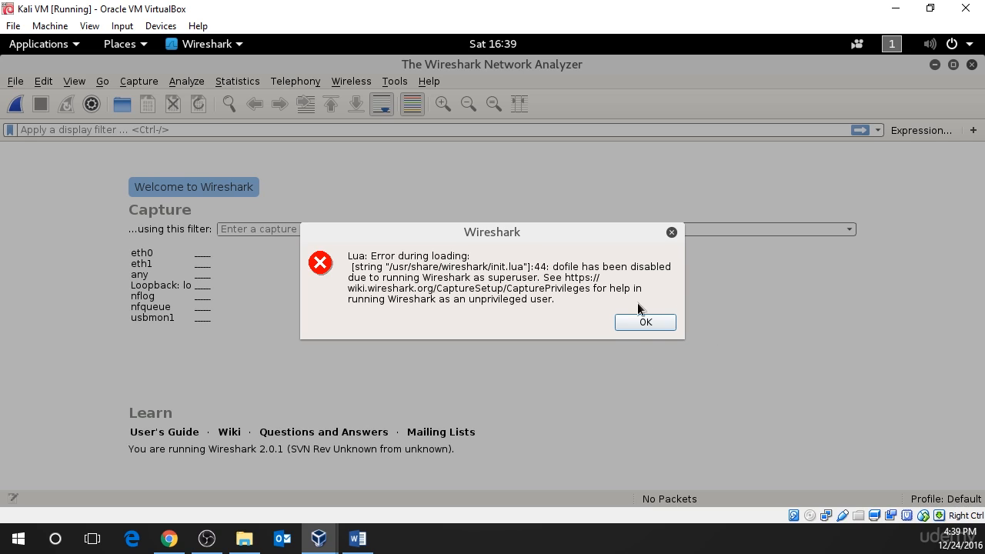
{"action": "left_click", "coordinate": [643, 323]}
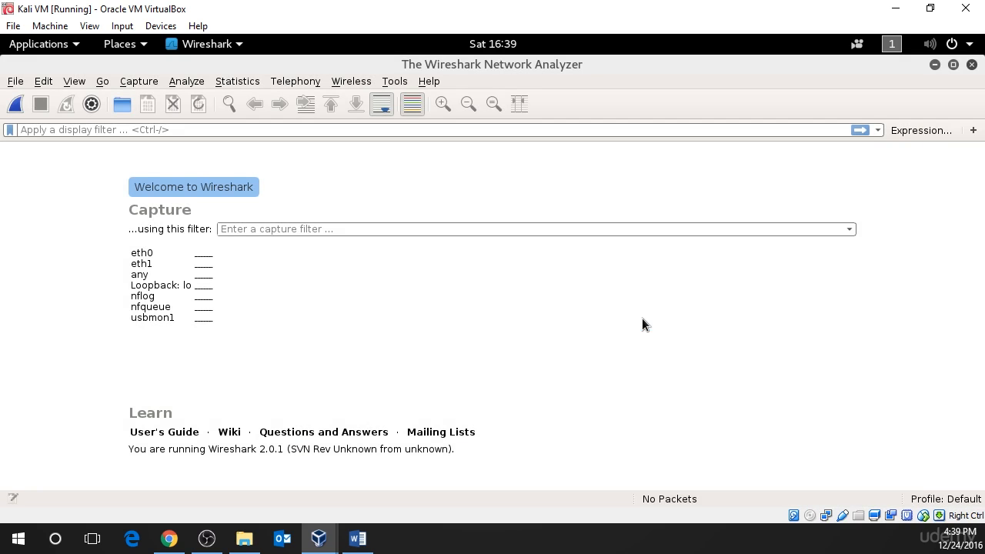
Start a live packet capture on the eth1 interface and select the first DHCP packet
{"action": "left_click", "coordinate": [152, 266]}
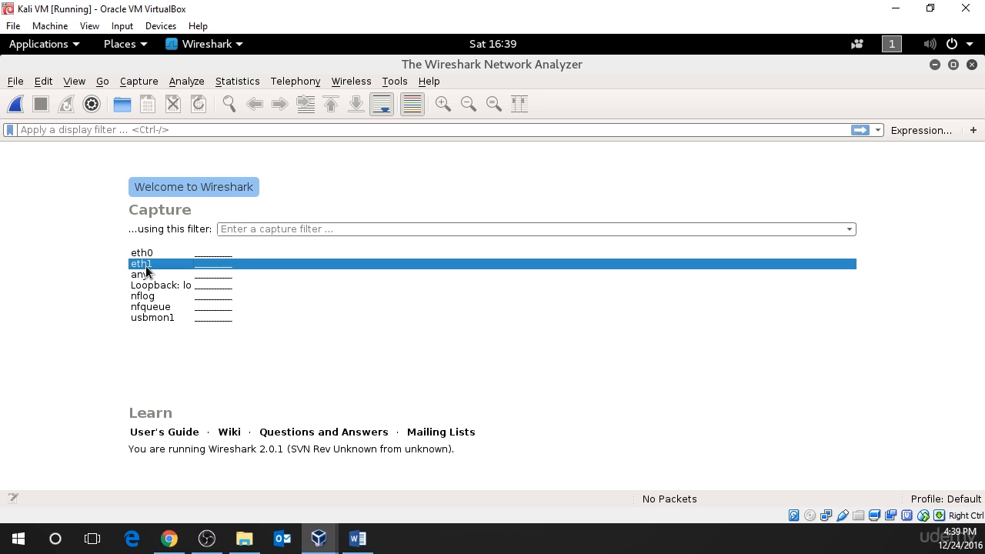
{"action": "double_click", "coordinate": [146, 266]}
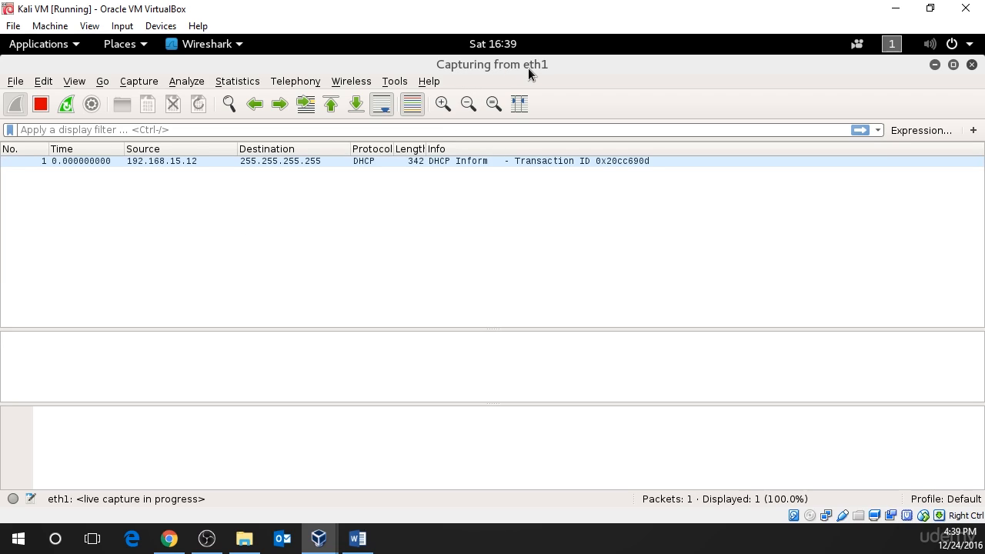
{"action": "left_click", "coordinate": [385, 162]}
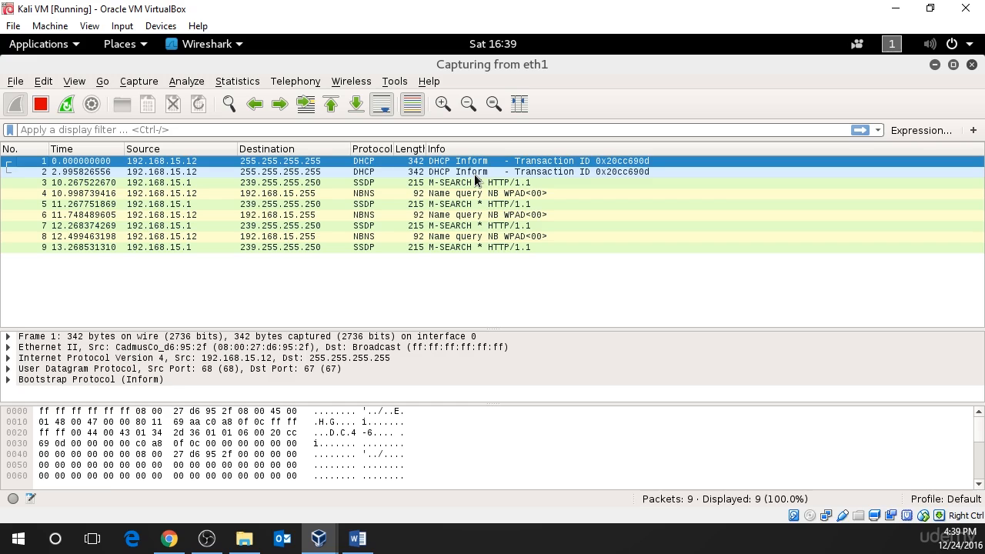
Switch to FileZilla in the FTP Client 32bit VM and connect to the saved FTP Server site with its stored credentials
{"action": "left_click", "coordinate": [318, 541]}
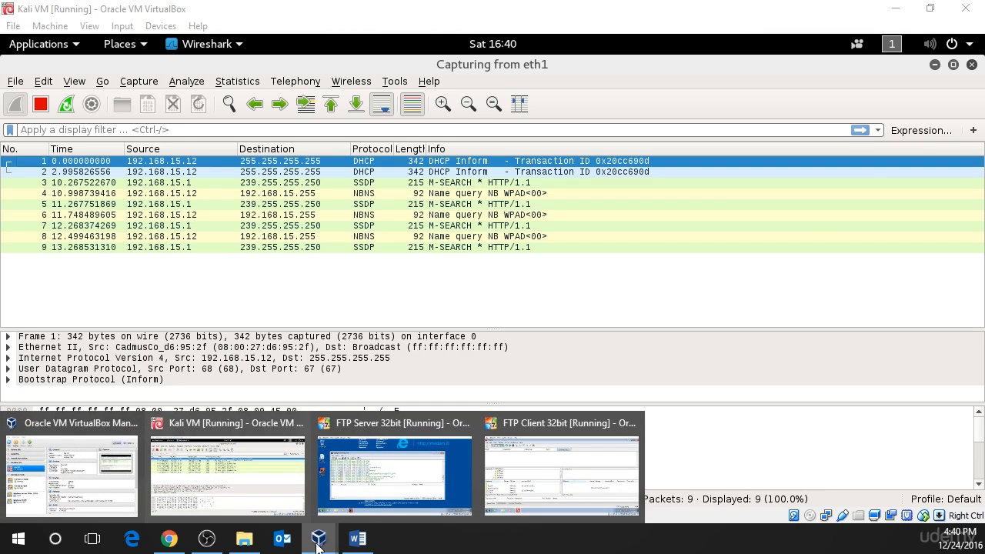
{"action": "left_click", "coordinate": [525, 456]}
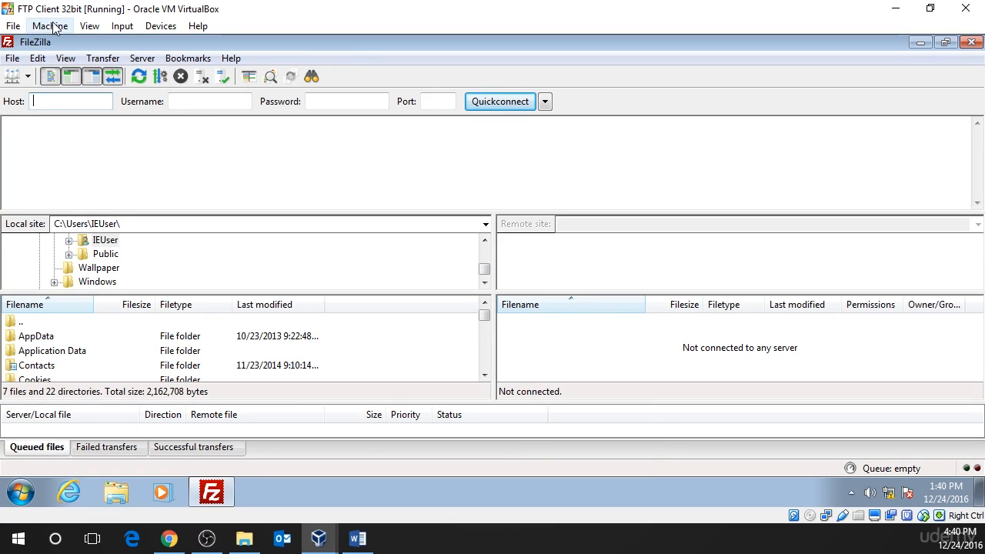
{"action": "left_click", "coordinate": [12, 61]}
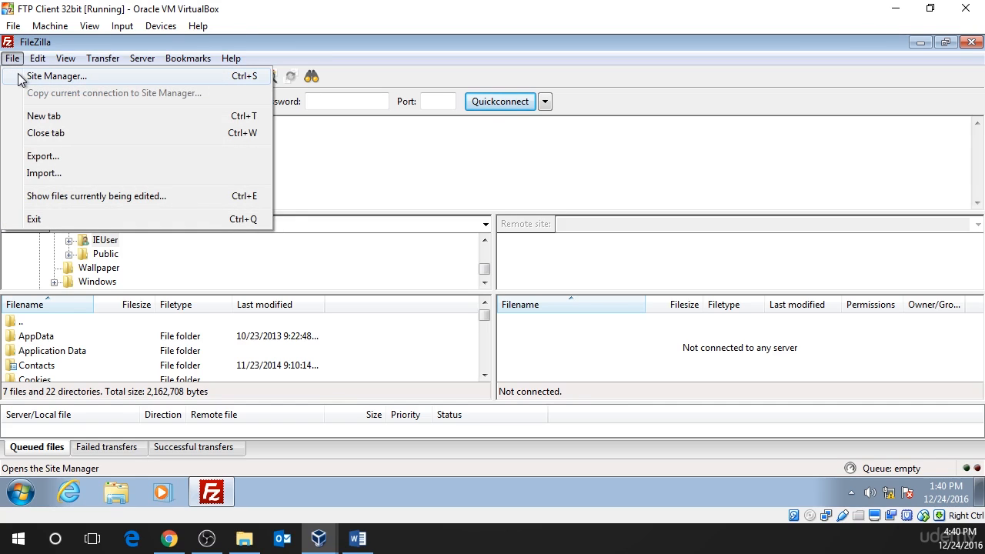
{"action": "left_click", "coordinate": [20, 77]}
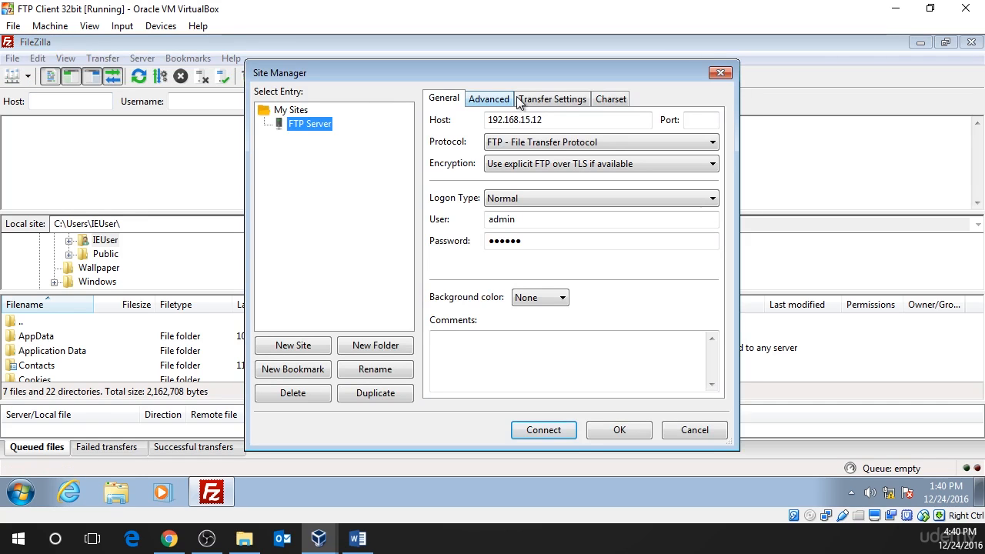
{"action": "double_click", "coordinate": [547, 222]}
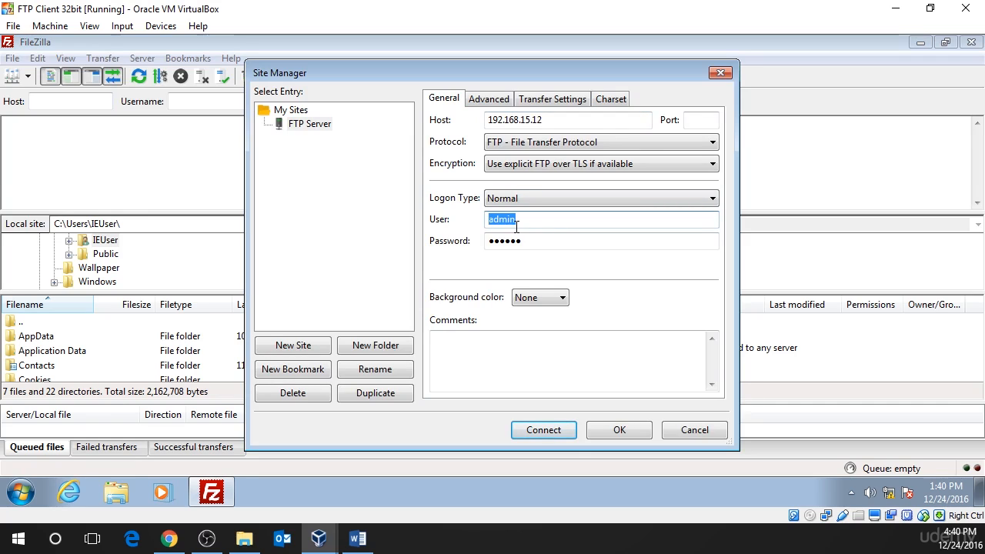
{"action": "double_click", "coordinate": [561, 239]}
{"action": "left_click", "coordinate": [562, 242]}
{"action": "double_click", "coordinate": [542, 243]}
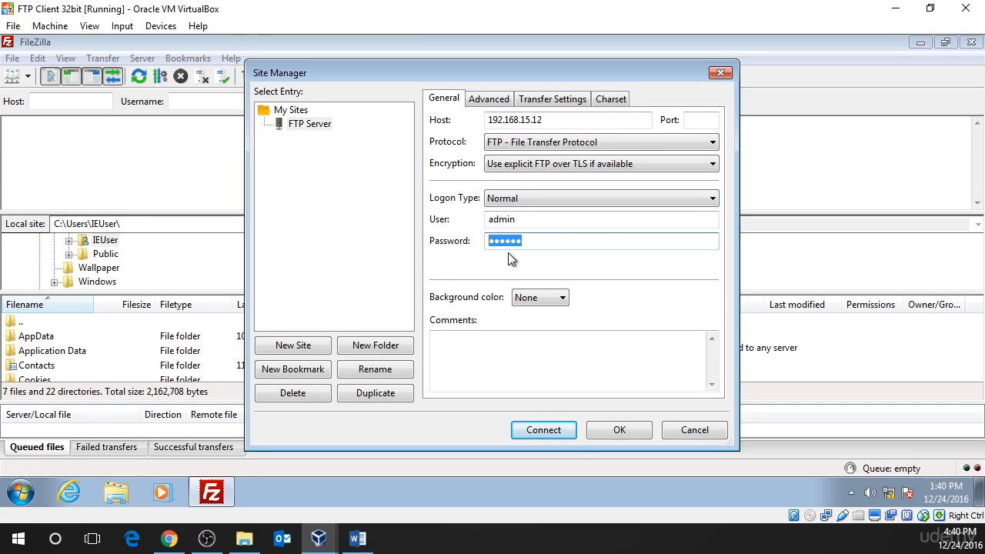
{"action": "left_click", "coordinate": [550, 246]}
{"action": "left_click", "coordinate": [542, 430]}
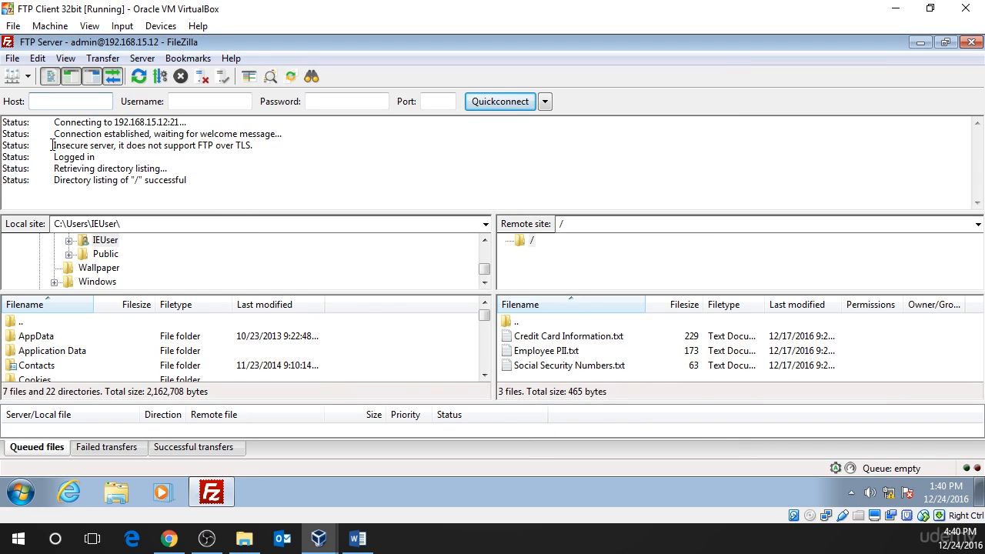
Review the client's connection status messages and the matching FileZilla Server log in the FTP Server 32bit VM
{"action": "left_click_drag", "start_coordinate": [53, 144], "coordinate": [249, 146]}
{"action": "left_click", "coordinate": [245, 154]}
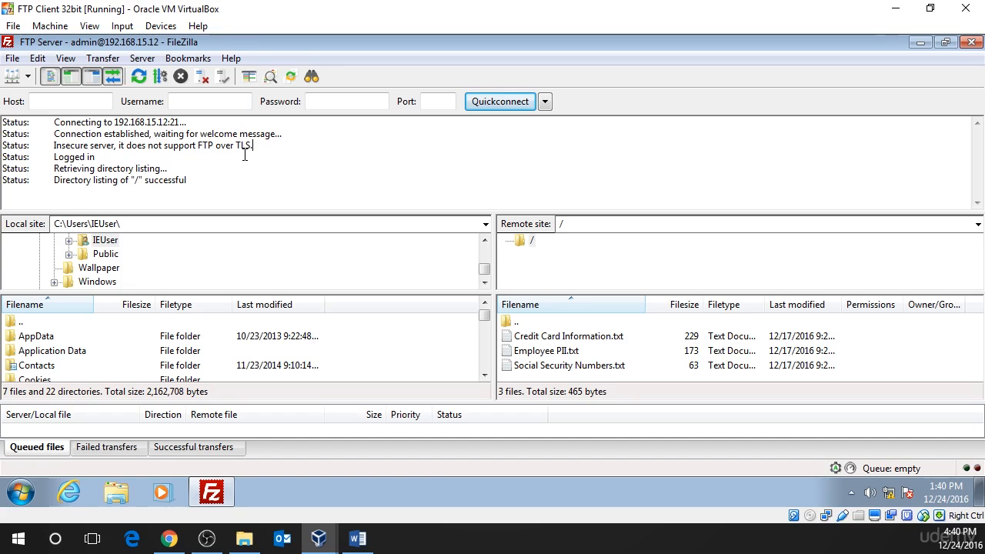
{"action": "left_click_drag", "start_coordinate": [53, 168], "coordinate": [201, 174]}
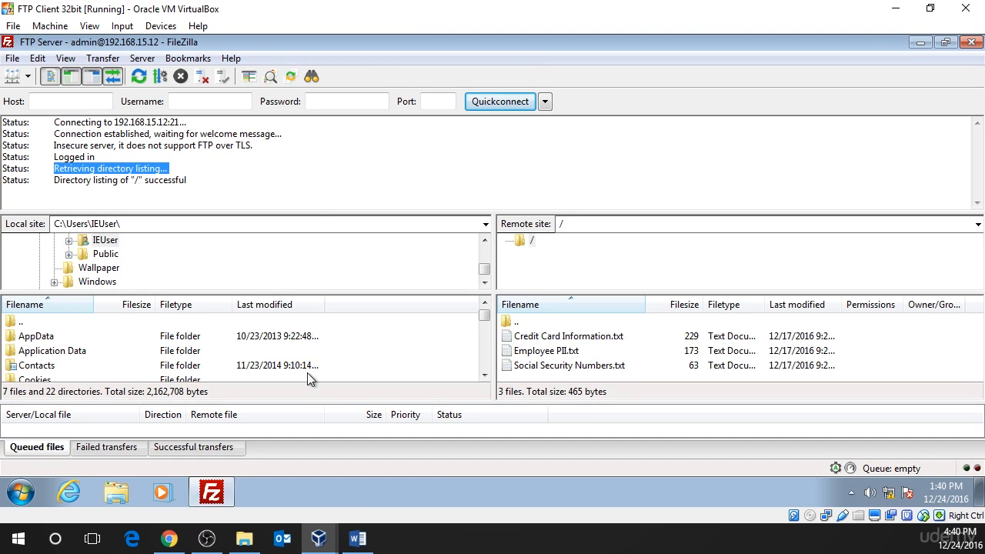
{"action": "left_click", "coordinate": [318, 539]}
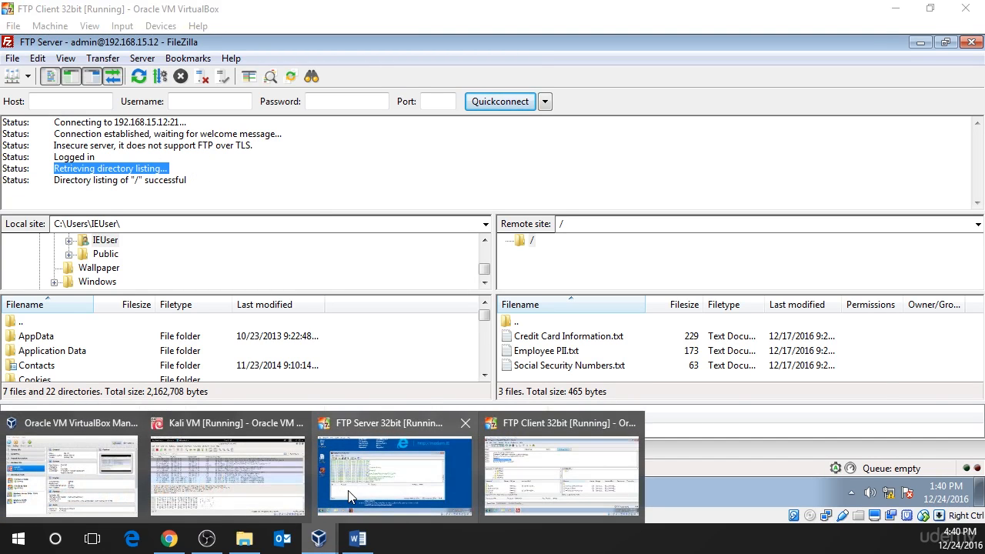
{"action": "left_click", "coordinate": [344, 458]}
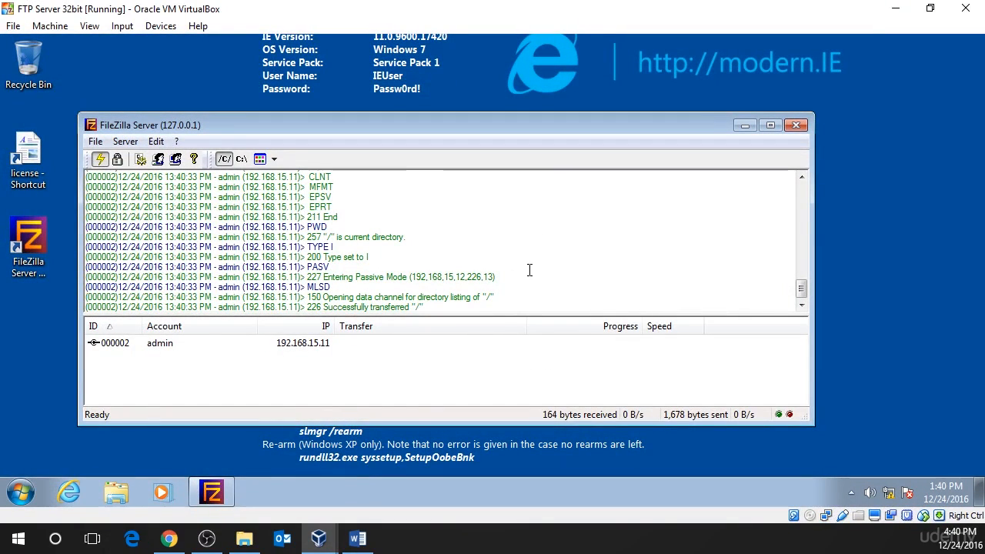
{"action": "left_click_drag", "start_coordinate": [505, 271], "coordinate": [154, 228]}
{"action": "left_click", "coordinate": [439, 305]}
{"action": "left_click_drag", "start_coordinate": [219, 228], "coordinate": [342, 232]}
{"action": "left_click_drag", "start_coordinate": [201, 238], "coordinate": [442, 260]}
{"action": "left_click", "coordinate": [442, 260]}
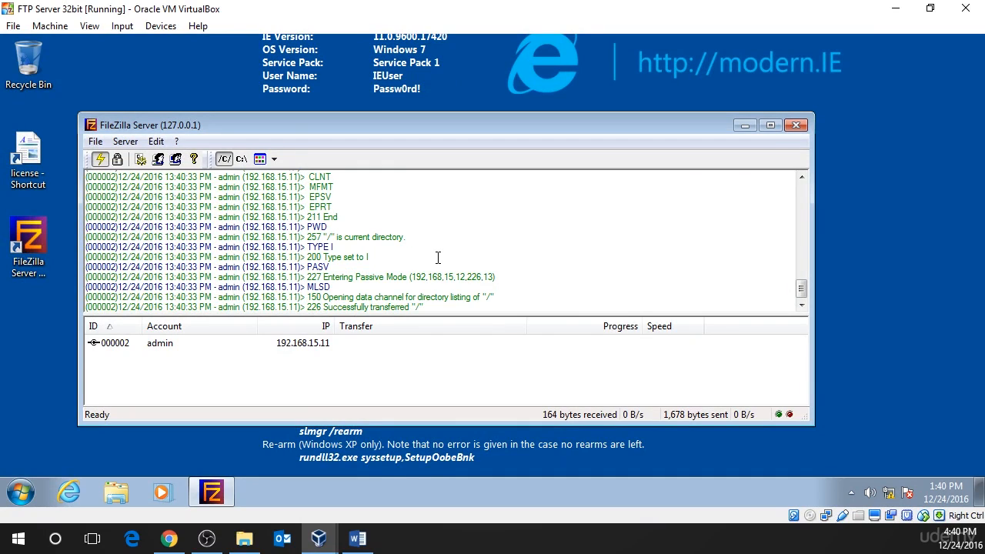
Return to Wireshark in the Kali VM and stop the eth1 capture
{"action": "left_click", "coordinate": [317, 538]}
{"action": "left_click", "coordinate": [260, 499]}
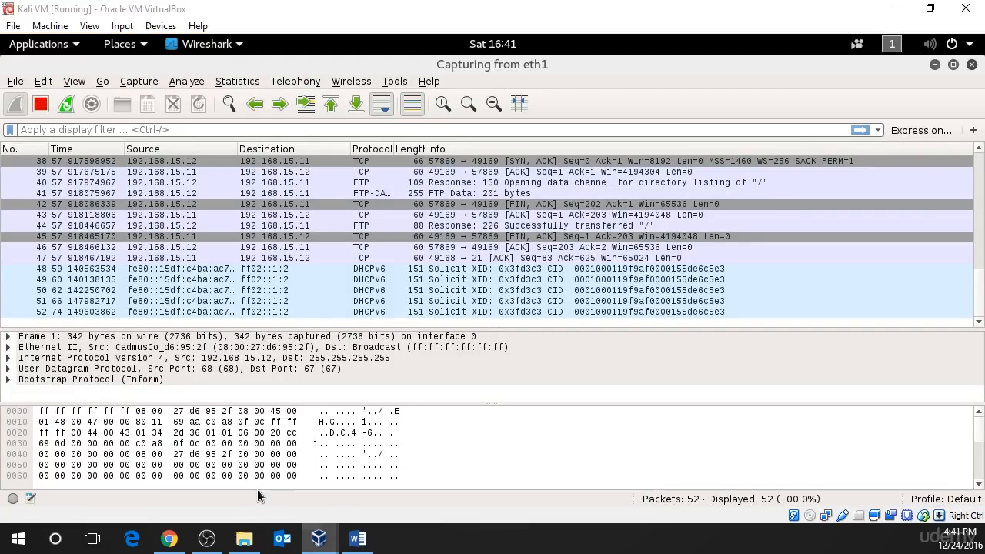
{"action": "left_click", "coordinate": [43, 105]}
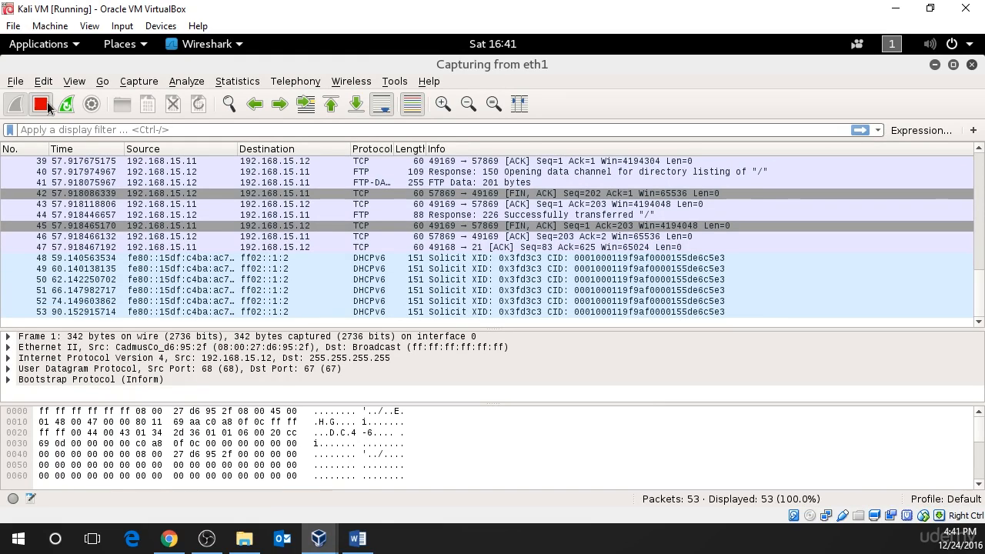
Inspect the FTP data packet and a DHCPv6 packet, and filter the captured packets with the display filter ftp
{"action": "left_click", "coordinate": [488, 186]}
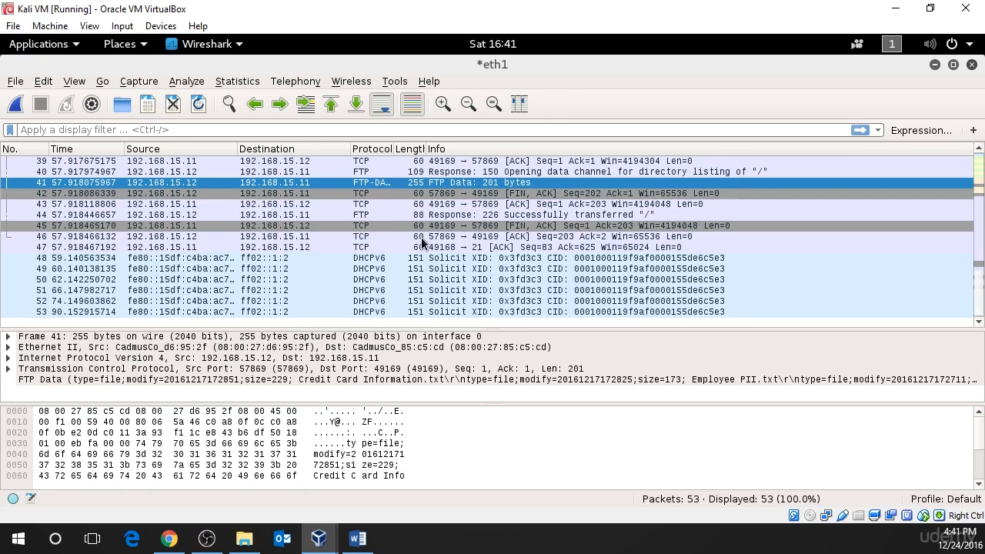
{"action": "left_click", "coordinate": [388, 269]}
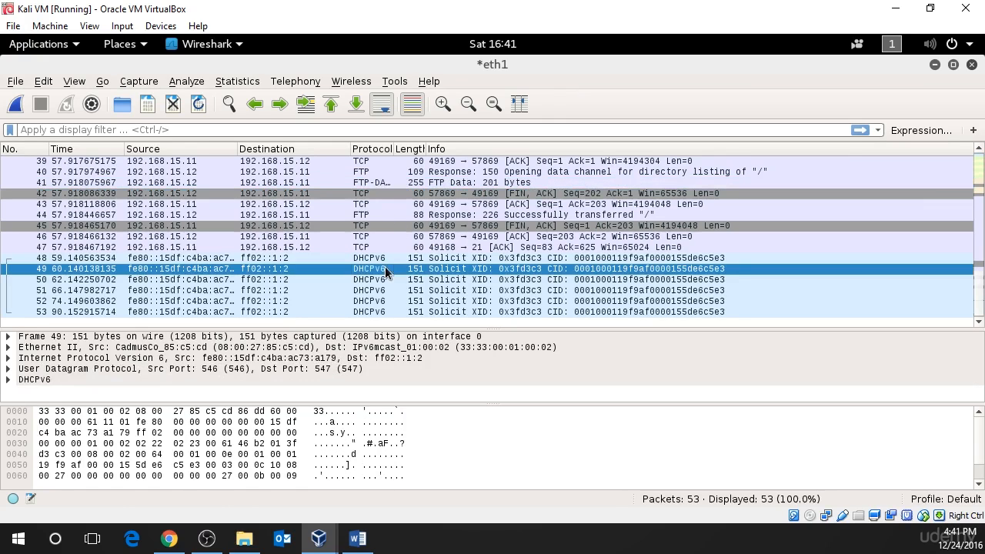
{"action": "left_click", "coordinate": [156, 125]}
{"action": "type", "text": "FTP"}
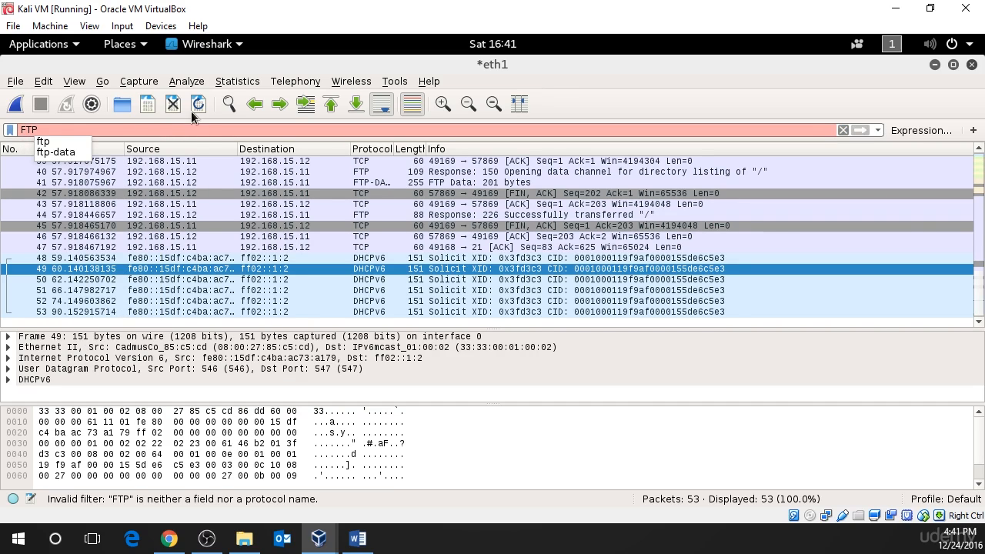
{"action": "left_click", "coordinate": [43, 140]}
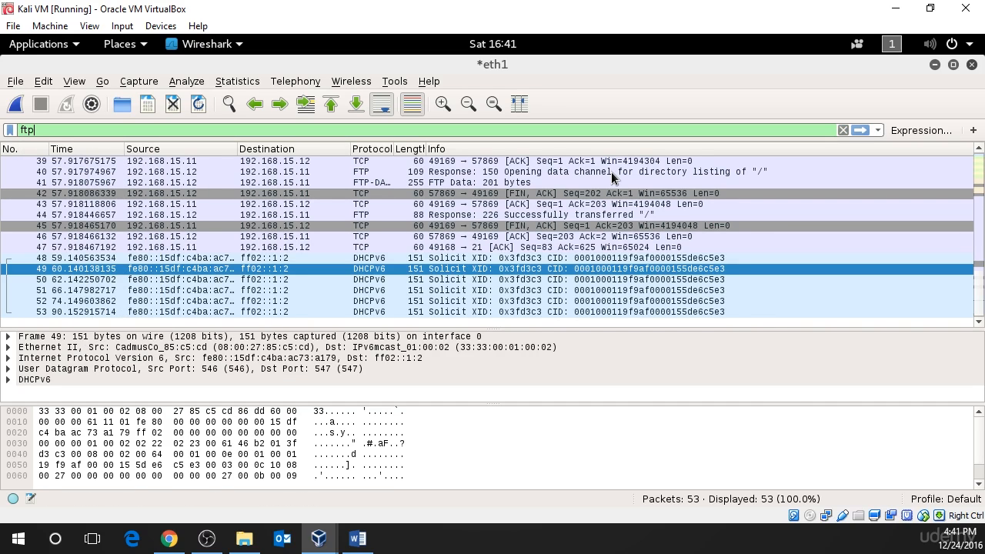
{"action": "key", "text": "Return"}
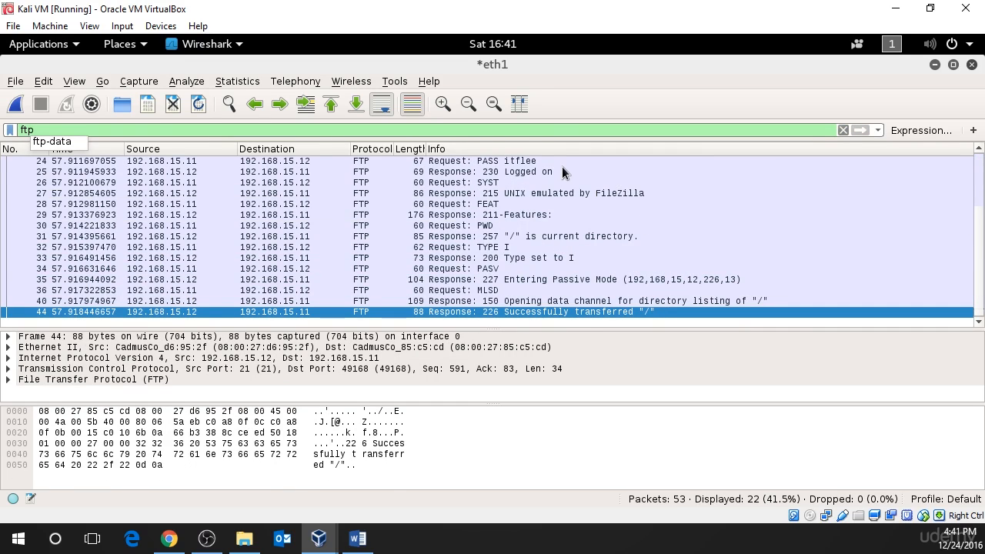
Examine the FTP login packets from the server greeting and TLS request through the USER and PASS requests
{"action": "scroll", "coordinate": [573, 181], "scroll_direction": "up", "scroll_amount": 3}
{"action": "left_click", "coordinate": [531, 161]}
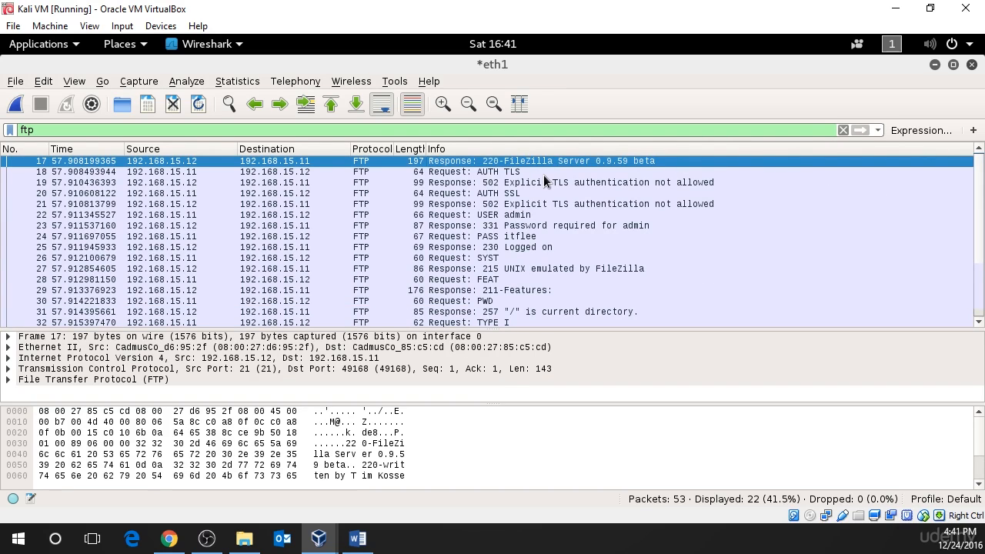
{"action": "left_click", "coordinate": [542, 174]}
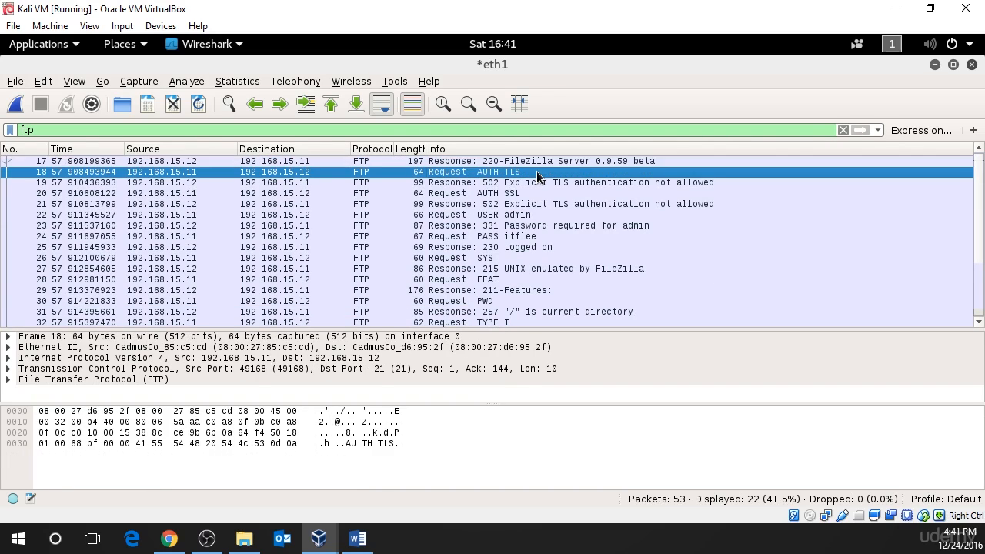
{"action": "left_click", "coordinate": [639, 184]}
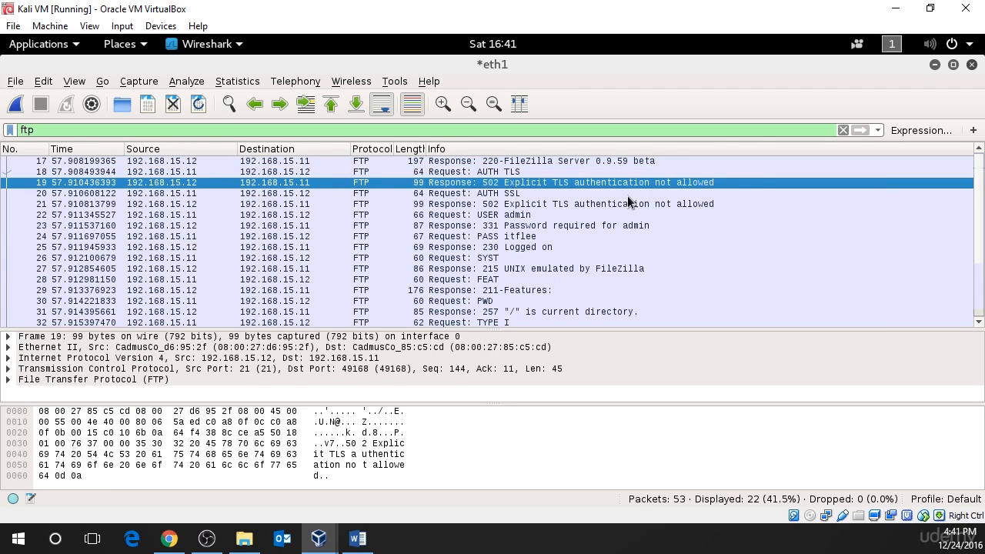
{"action": "left_click", "coordinate": [527, 216]}
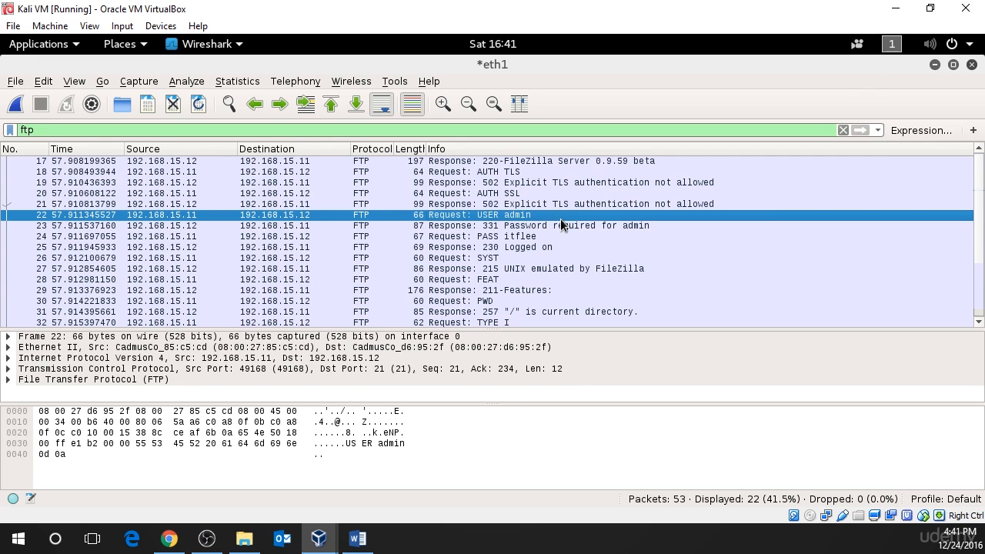
{"action": "left_click", "coordinate": [528, 227]}
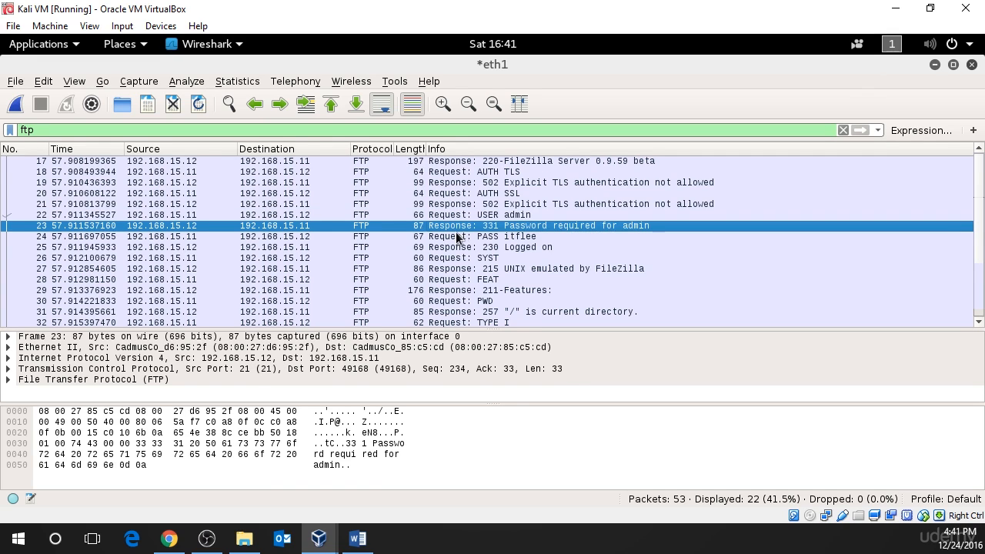
{"action": "left_click", "coordinate": [511, 238]}
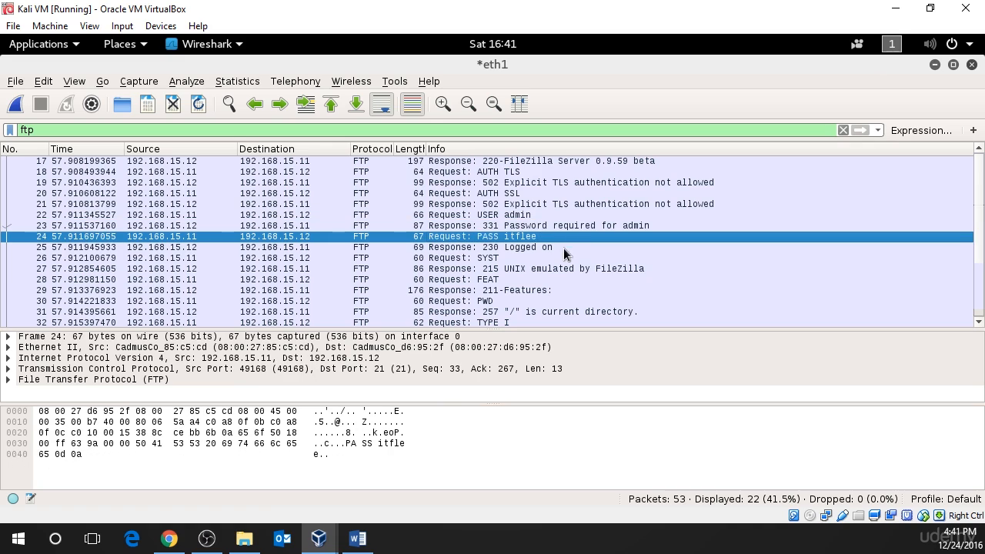